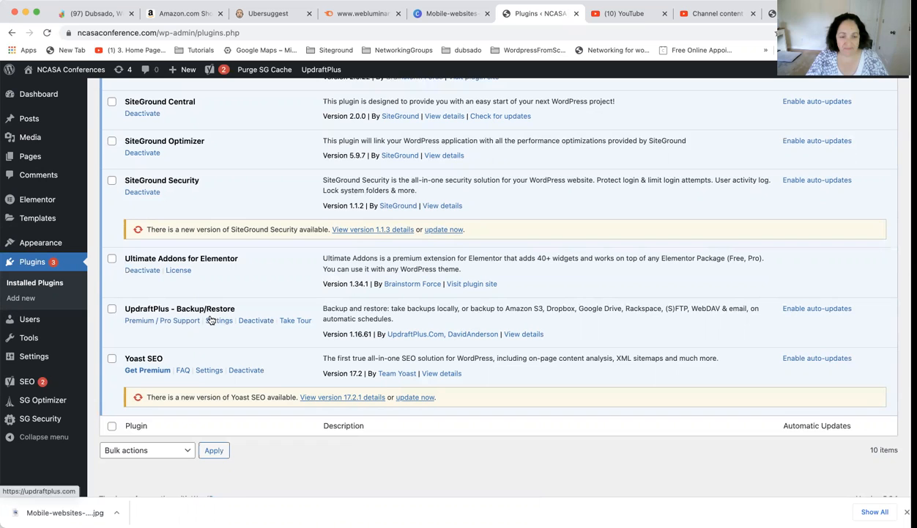
Step: Open the UpdraftPlus plugin's backup settings and set the files backup schedule to Monthly
click(211, 322)
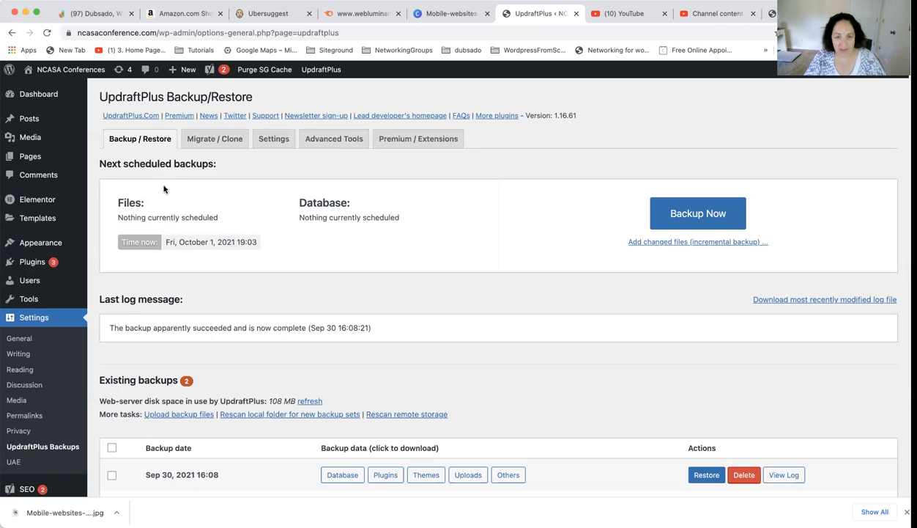
click(264, 141)
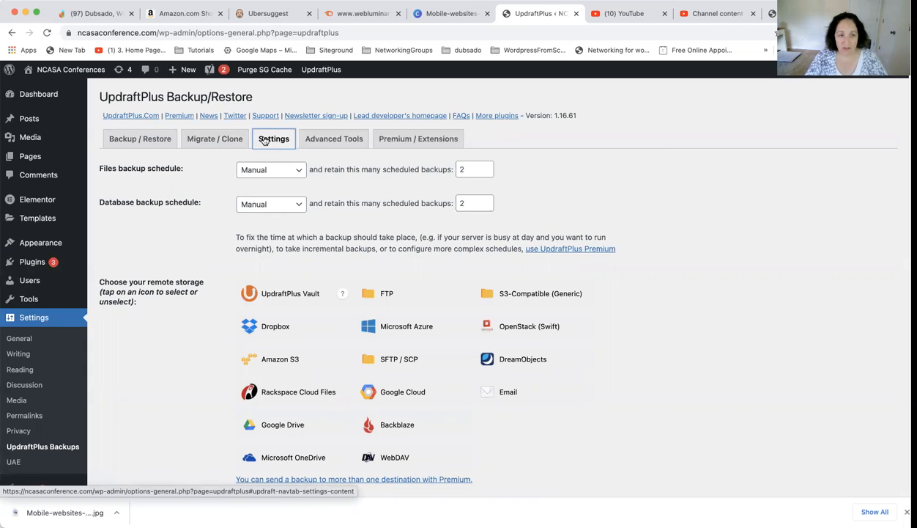
click(278, 170)
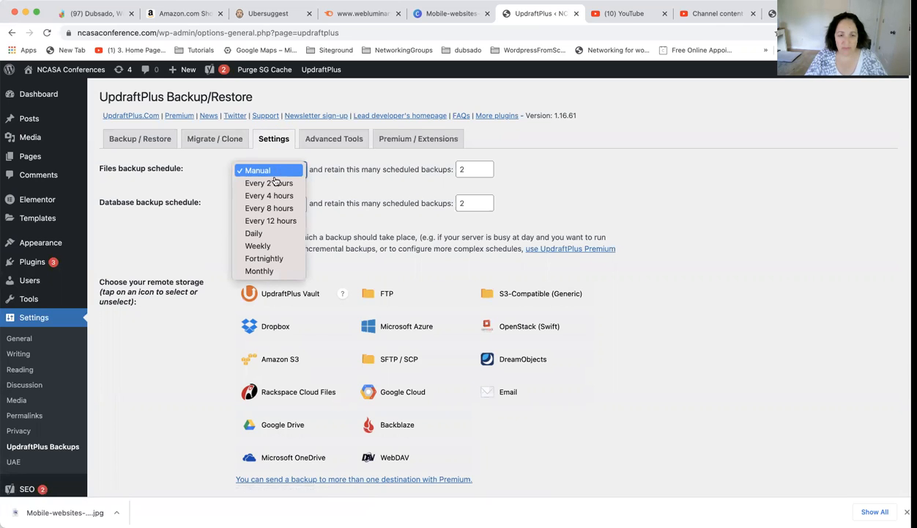
click(261, 271)
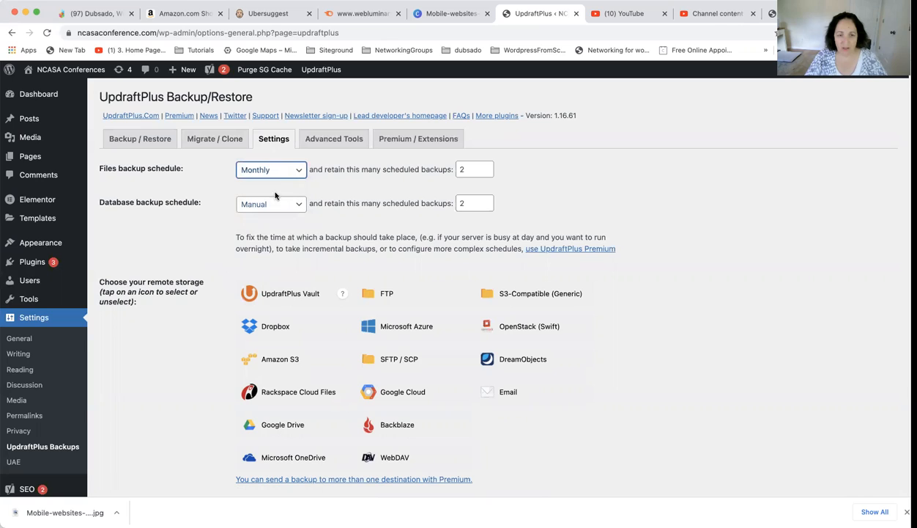
Step: Choose Dropbox as the remote storage and set the files backup schedule to Manual
click(274, 331)
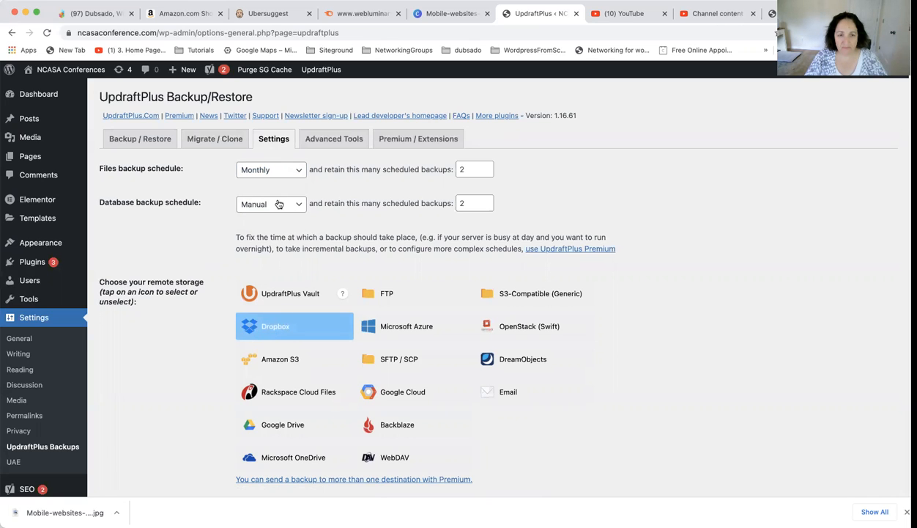
click(279, 170)
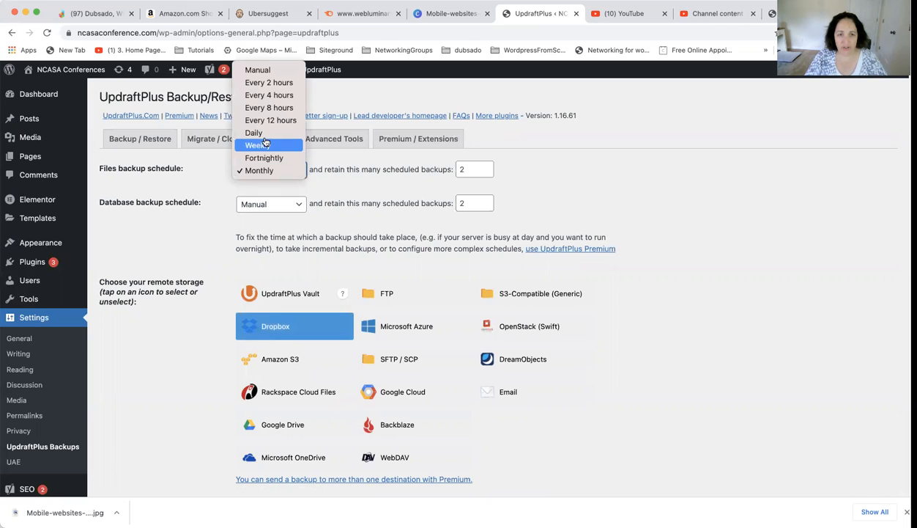
click(258, 70)
Step: Review the backup schedules, Dropbox authentication notes, included files, exclusion rules, email report and expert settings
scroll(201, 281, down, 2)
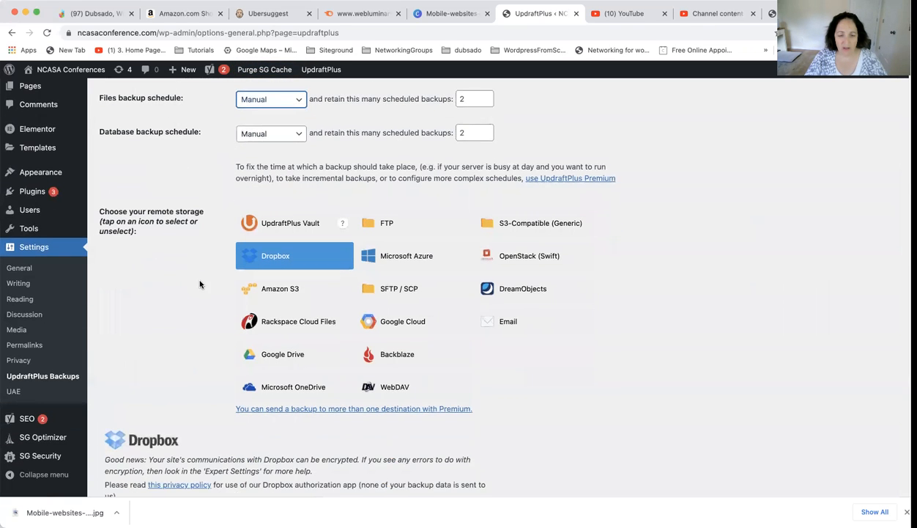
scroll(181, 291, up, 2)
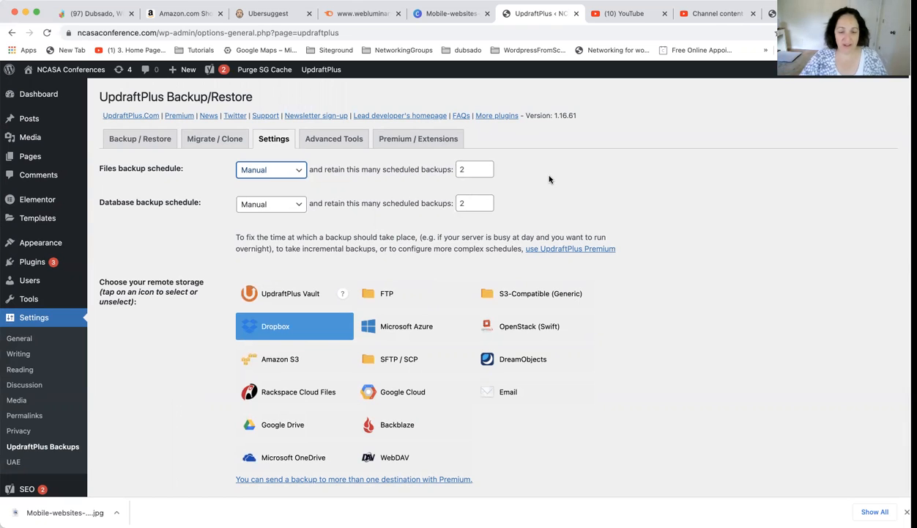
scroll(165, 388, down, 2)
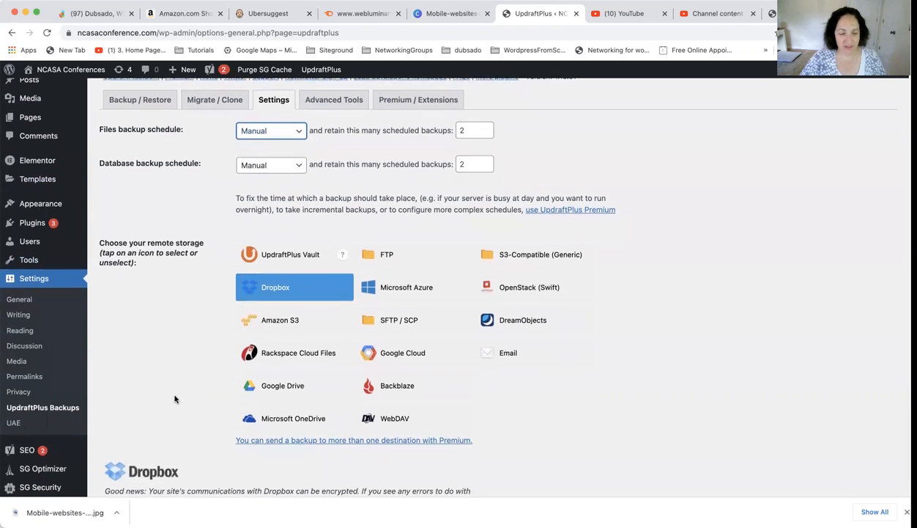
scroll(180, 397, down, 5)
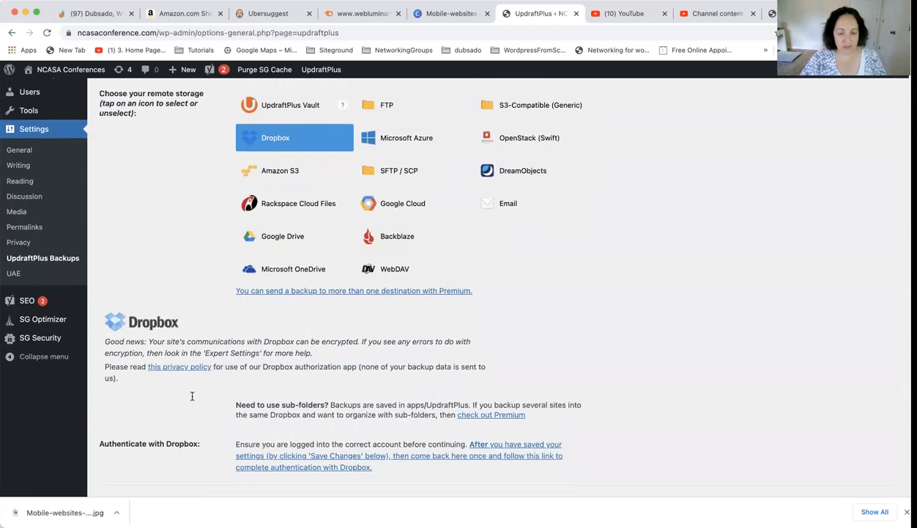
scroll(193, 397, down, 2)
scroll(195, 398, down, 13)
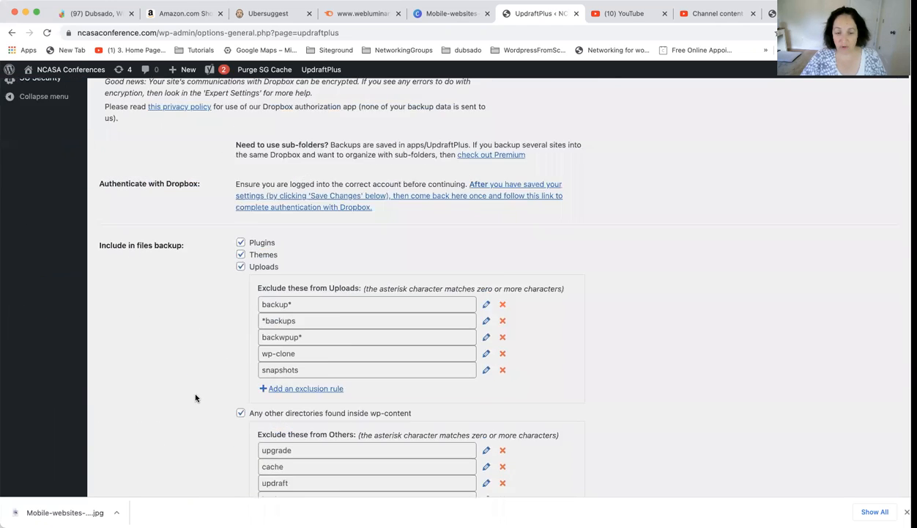
scroll(195, 398, down, 3)
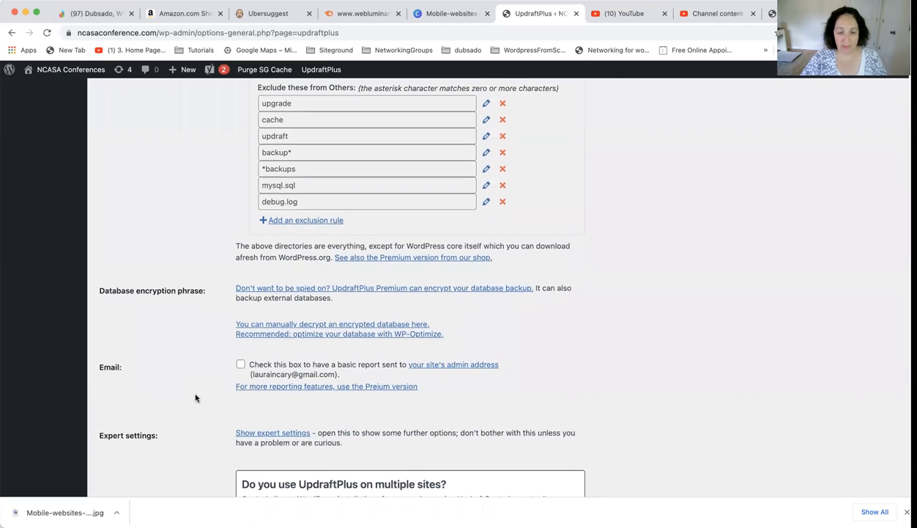
scroll(195, 398, down, 1)
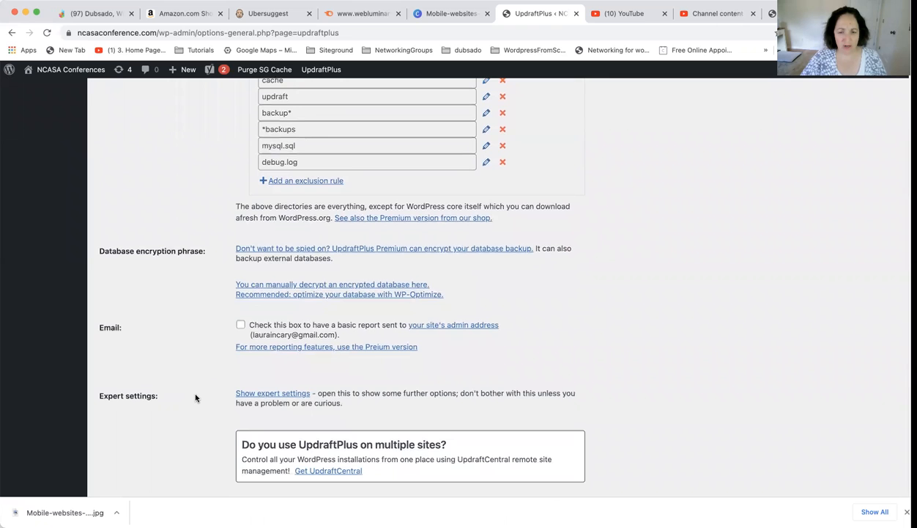
scroll(195, 398, down, 1)
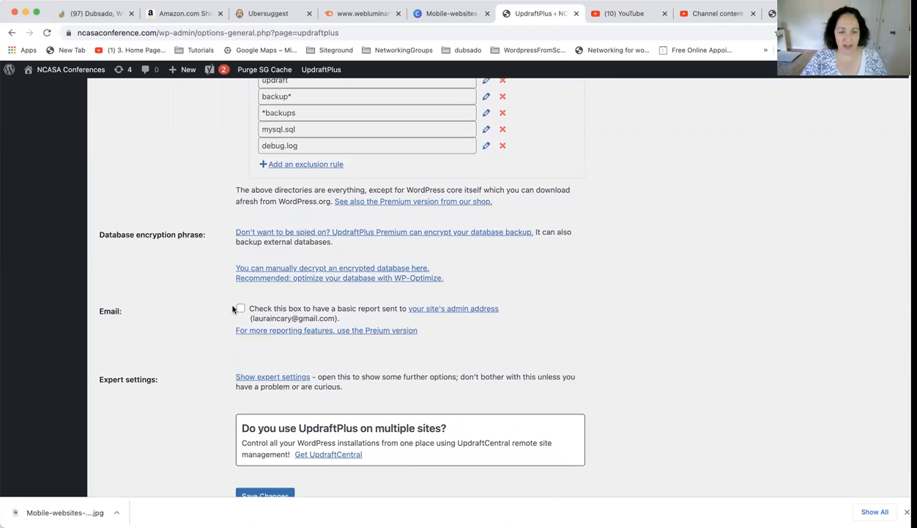
scroll(169, 313, up, 10)
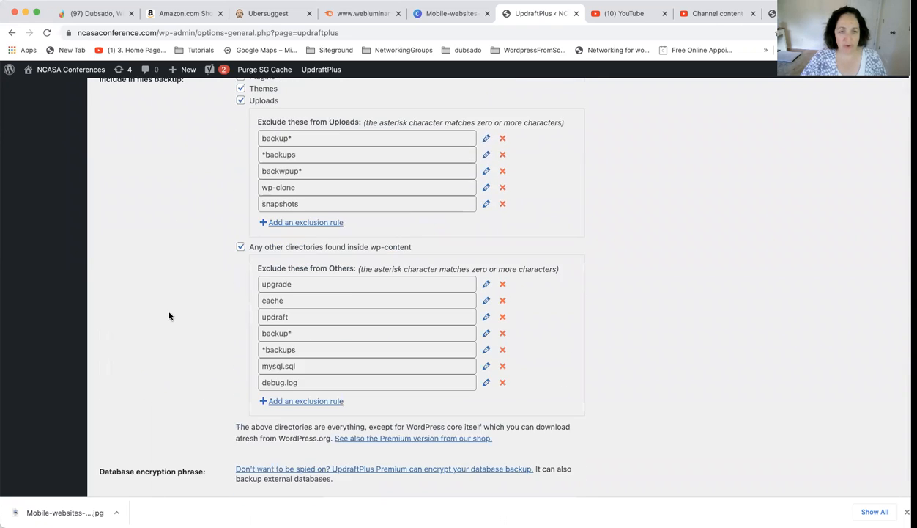
scroll(169, 316, up, 9)
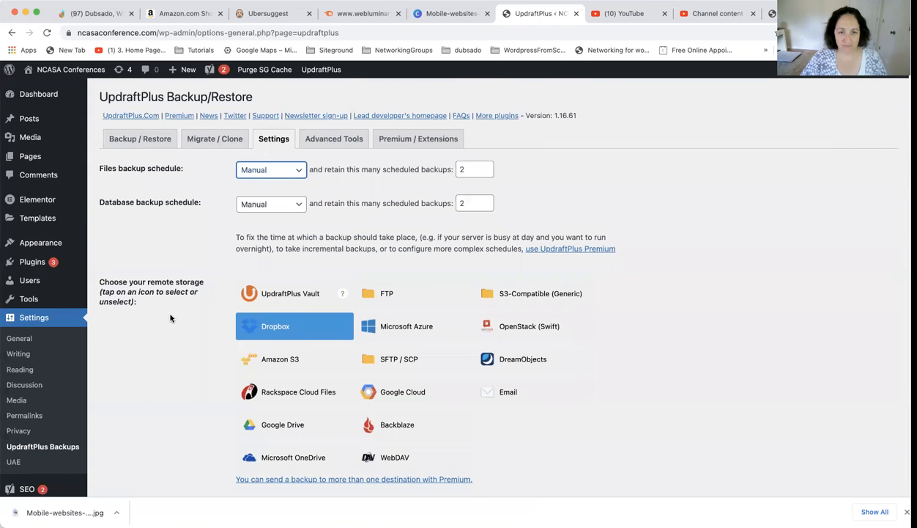
scroll(170, 317, down, 16)
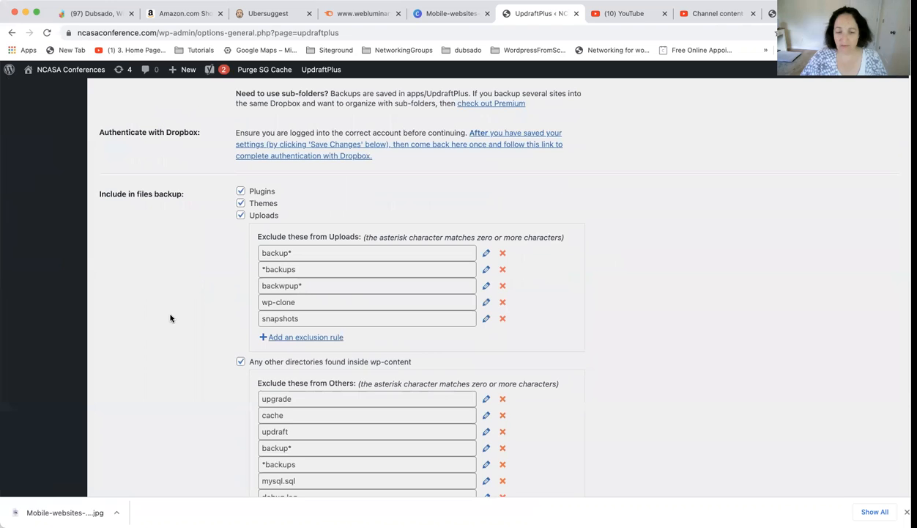
scroll(170, 317, down, 9)
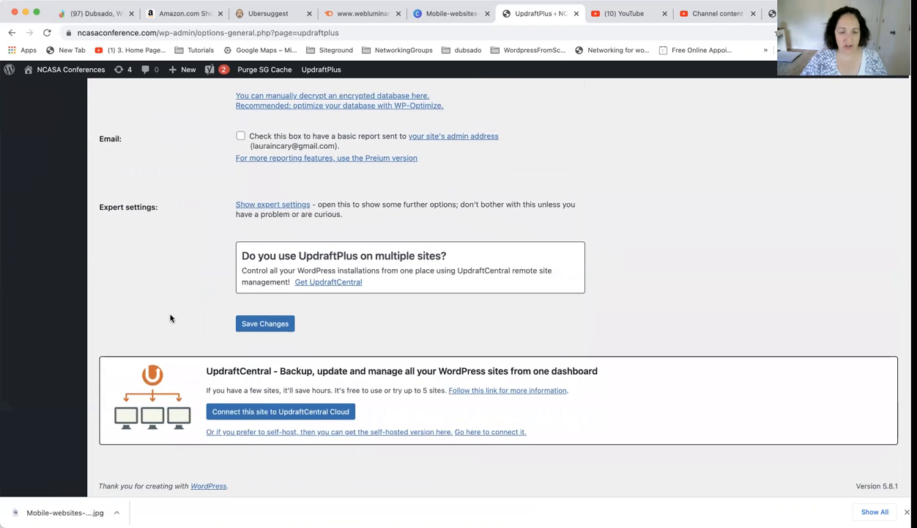
Step: Enable the basic email report to the site's admin address and save the UpdraftPlus settings
scroll(170, 317, up, 3)
click(241, 227)
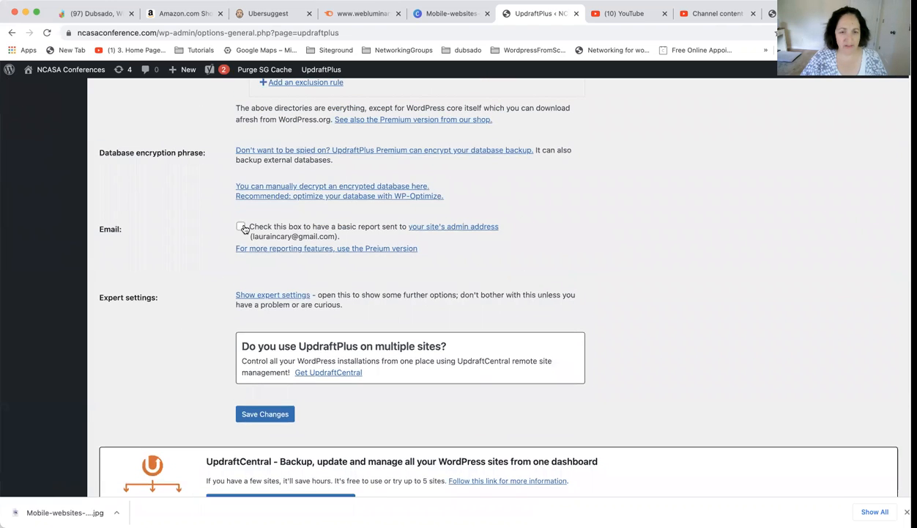
scroll(205, 334, down, 3)
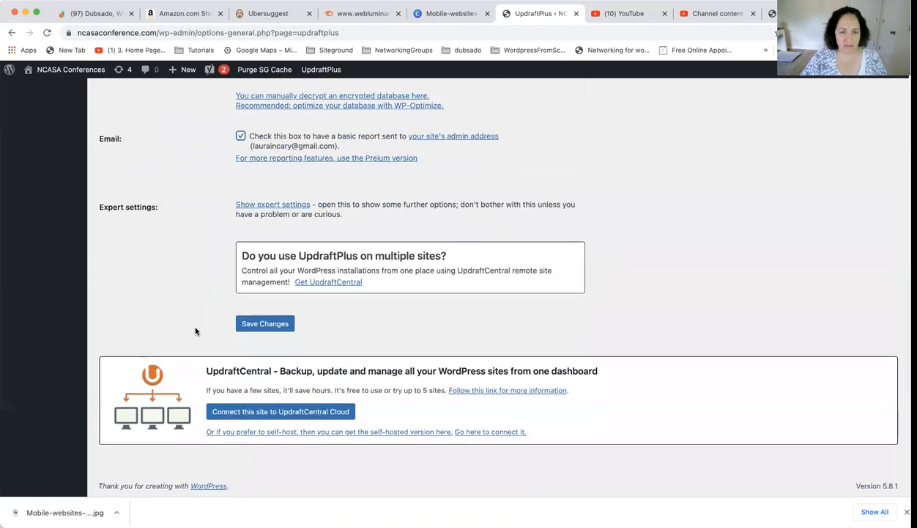
scroll(190, 310, up, 14)
scroll(191, 310, down, 10)
click(279, 323)
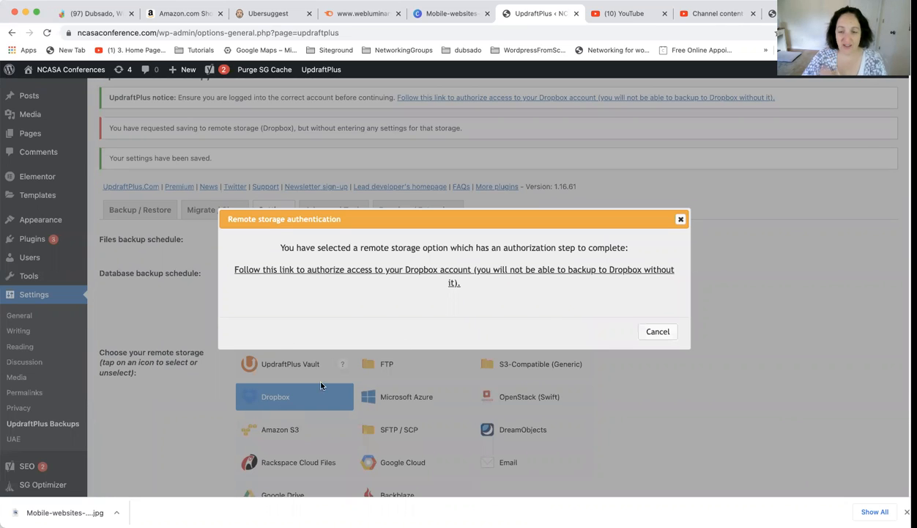
Step: Authorize UpdraftPlus.Com to access the Dropbox account rather than the Personal one, logging back in to WordPress, and complete the setup
click(469, 276)
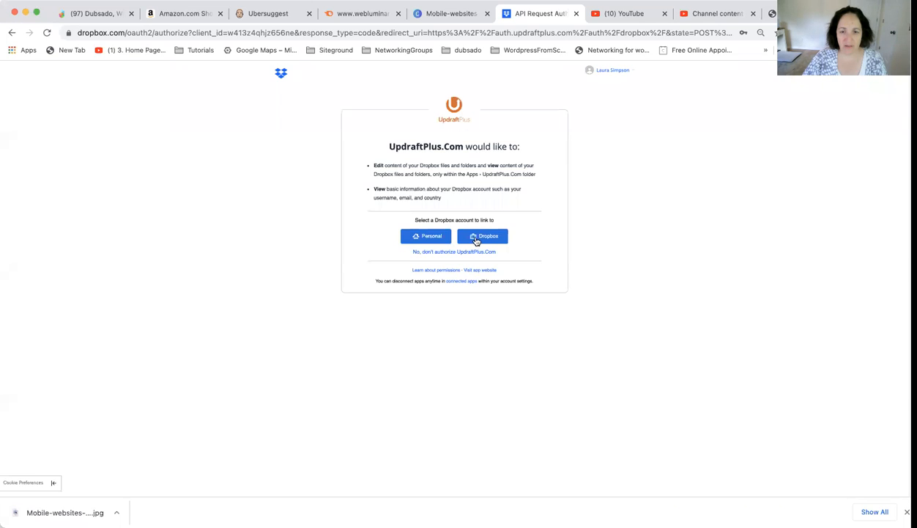
click(478, 237)
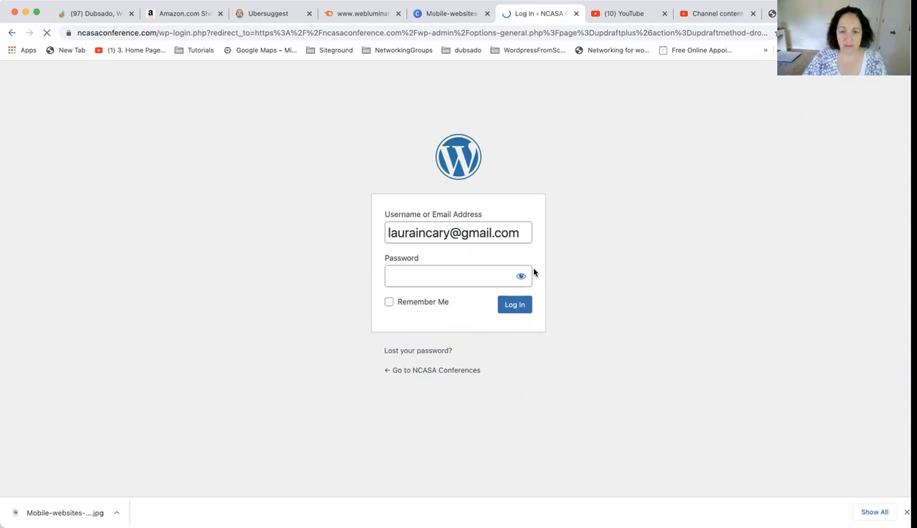
click(512, 306)
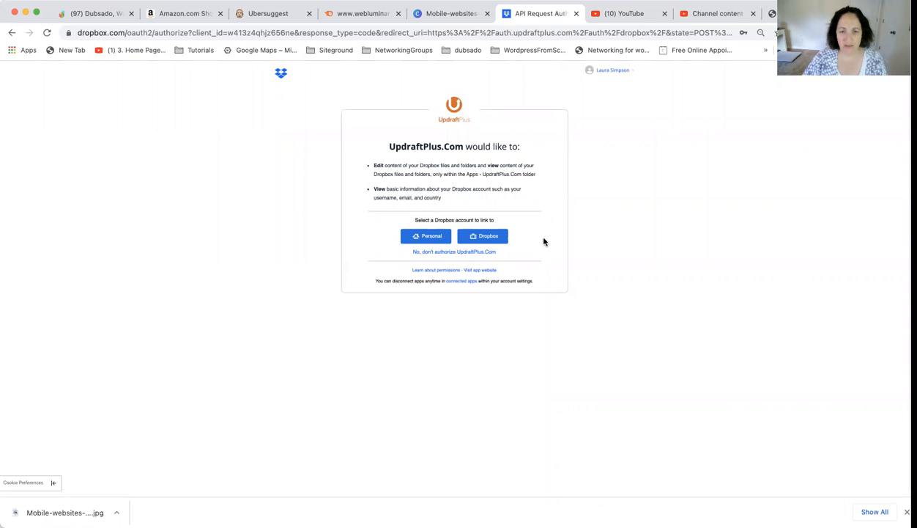
click(482, 244)
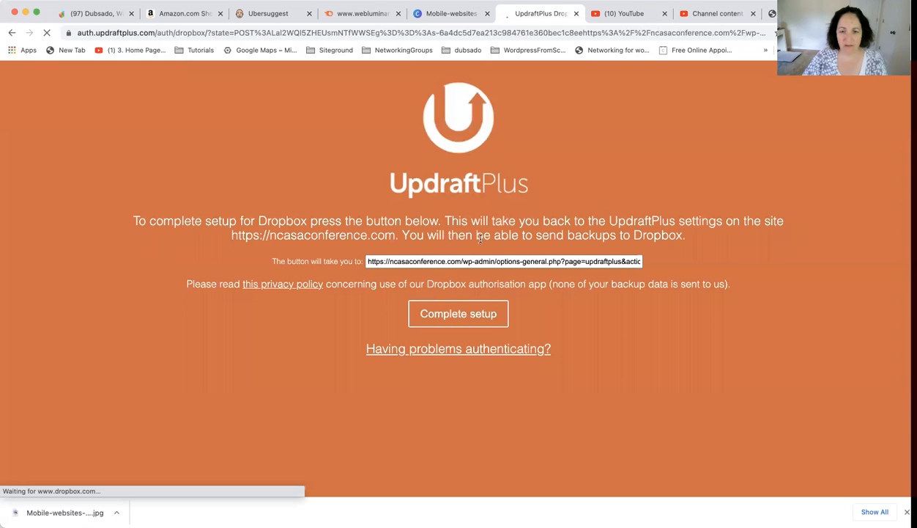
click(455, 315)
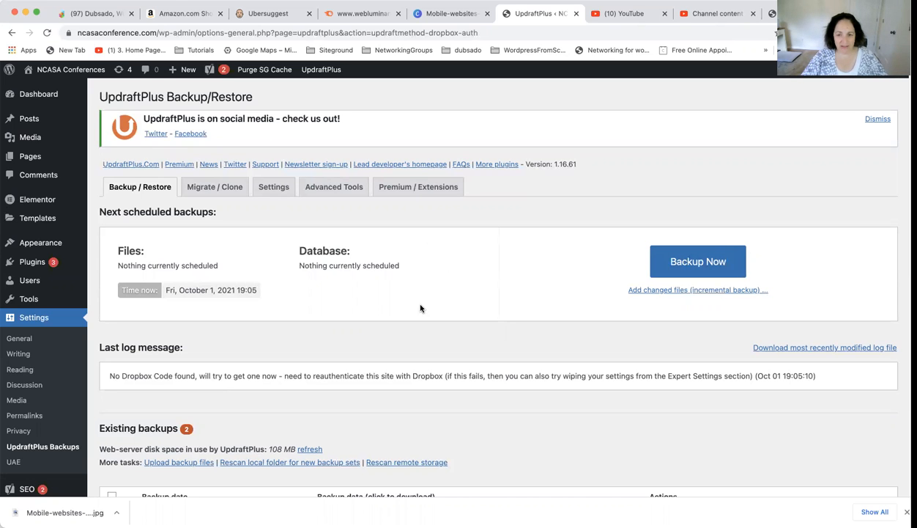
Step: Run an immediate backup of the site and close the completion message
scroll(419, 306, down, 3)
scroll(457, 309, up, 1)
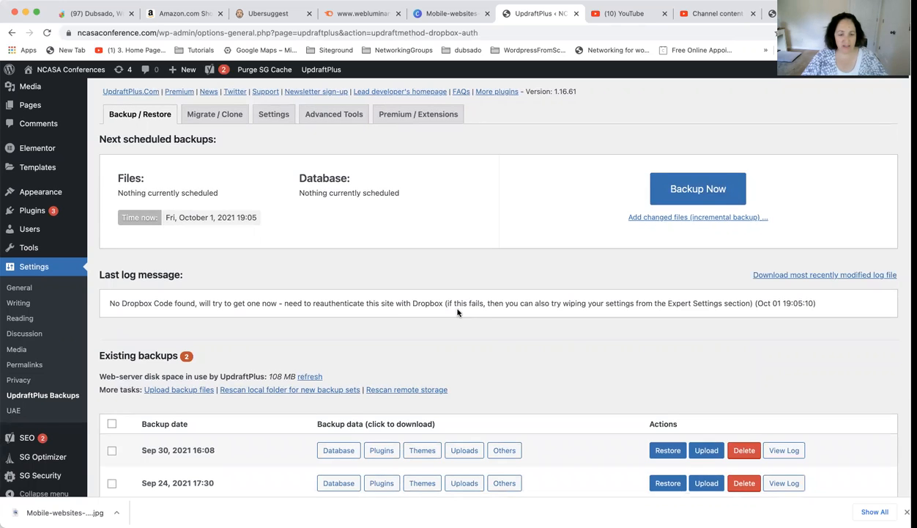
scroll(457, 312, up, 2)
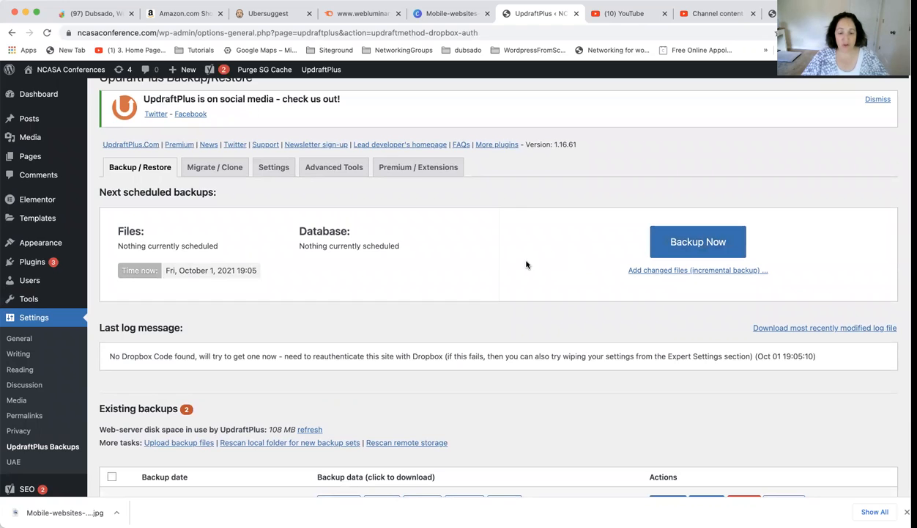
scroll(525, 264, down, 1)
scroll(525, 264, up, 1)
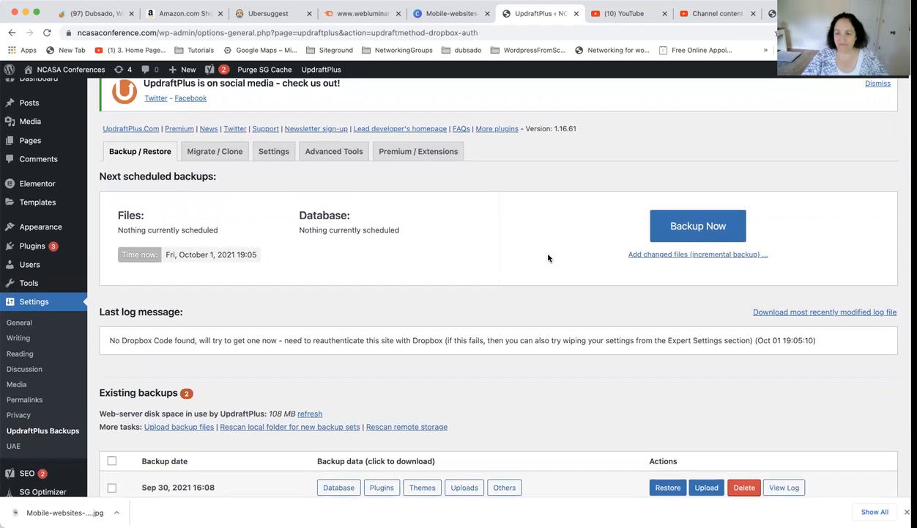
click(672, 227)
click(537, 389)
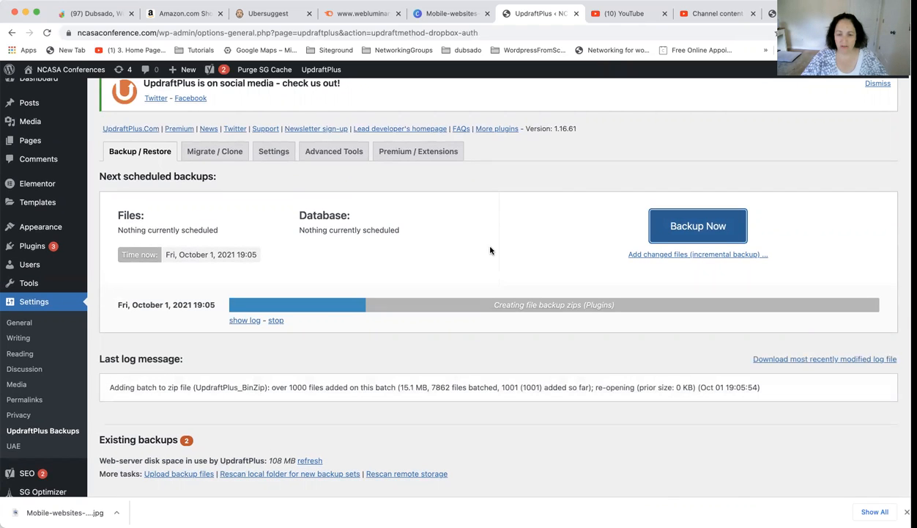
scroll(490, 250, down, 3)
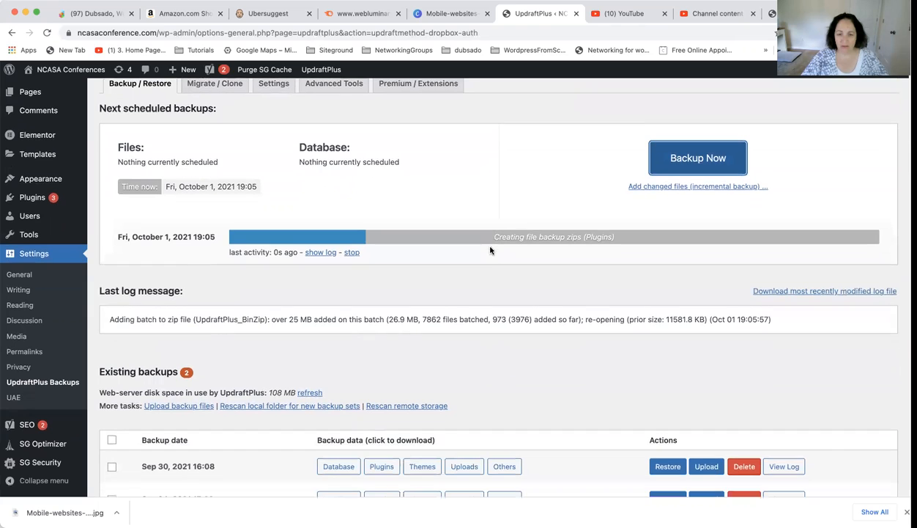
scroll(483, 265, down, 1)
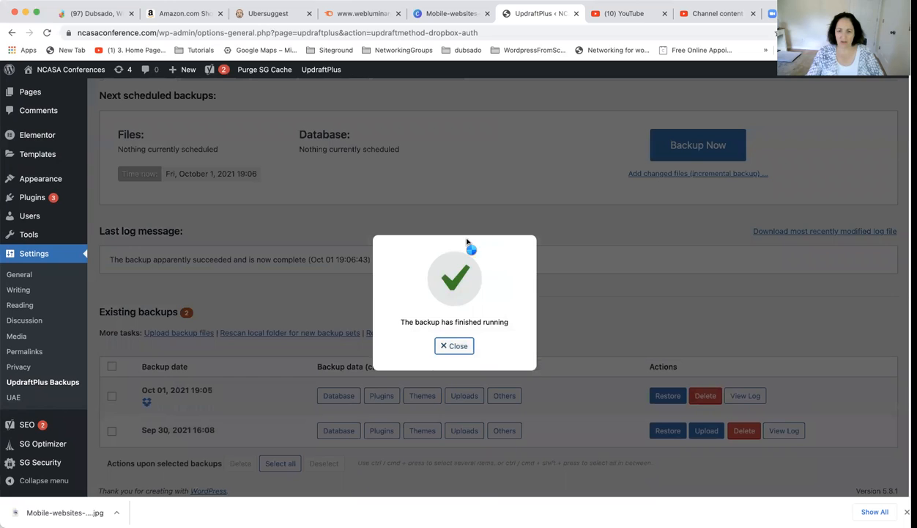
click(454, 346)
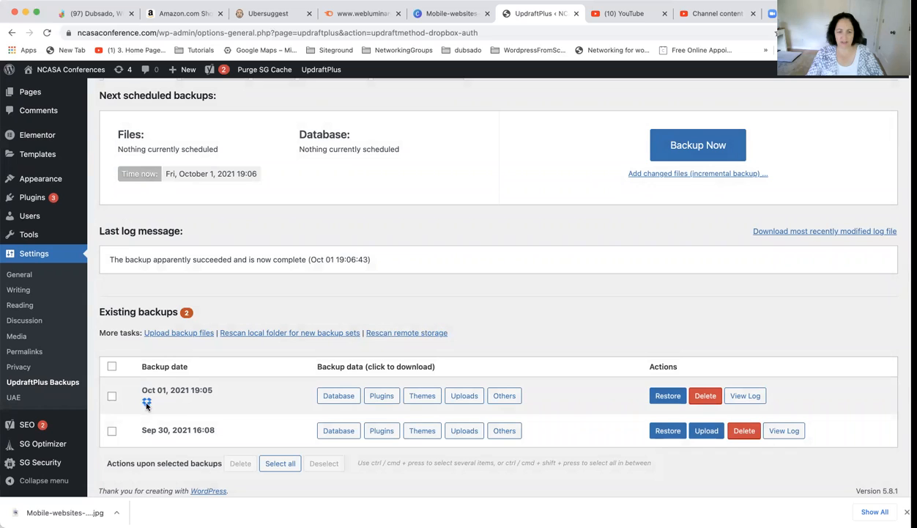
Step: View the restorable components of the Sep 30, 2021 16:08 backup and cancel the restoration
mouse_move(146, 404)
click(663, 437)
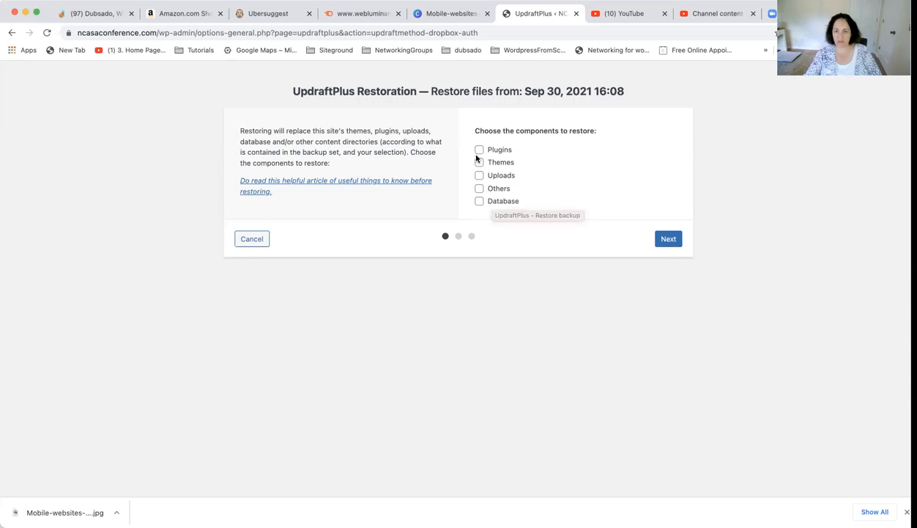
click(251, 238)
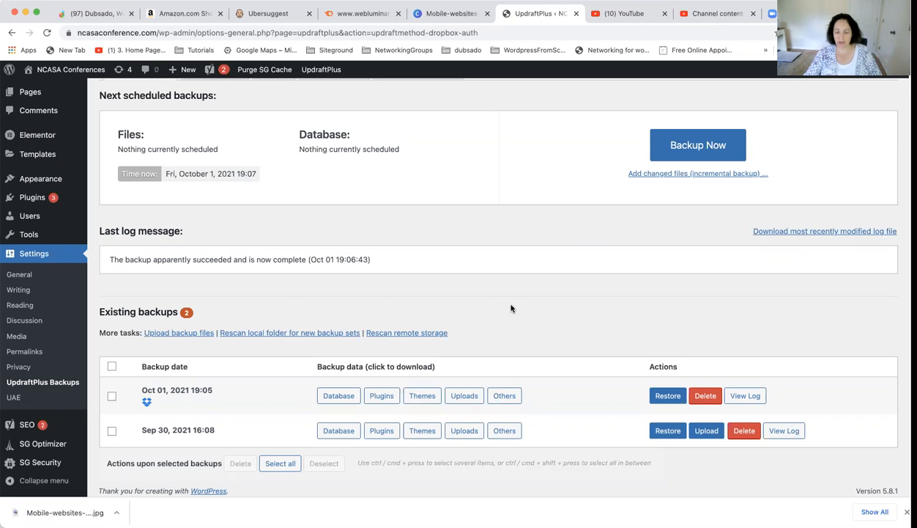
Step: Enable auto-updates for the UpdraftPlus - Backup/Restore and Yoast SEO plugins in the site's installed plugins list
scroll(492, 317, up, 3)
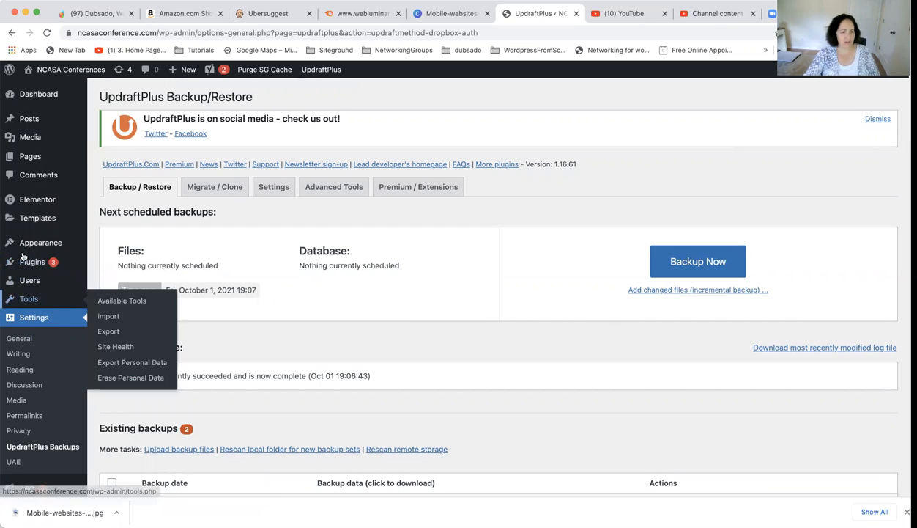
click(50, 266)
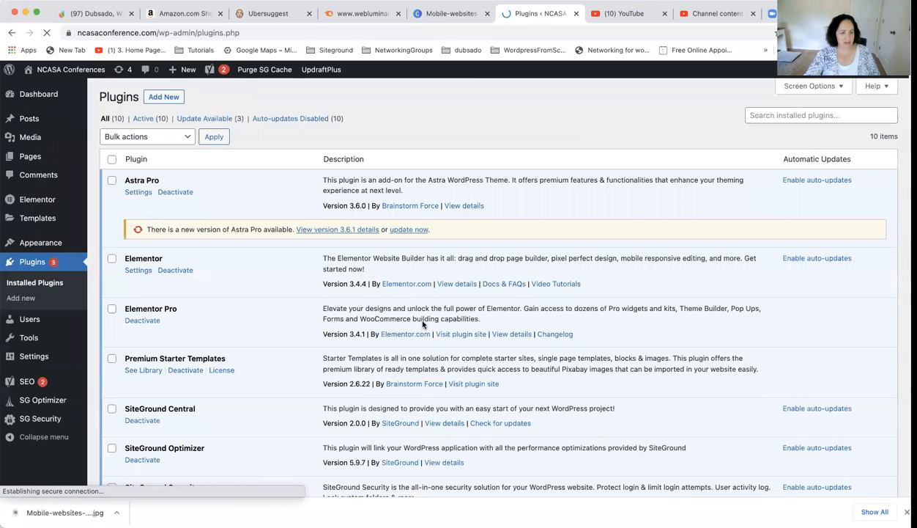
scroll(247, 416, down, 5)
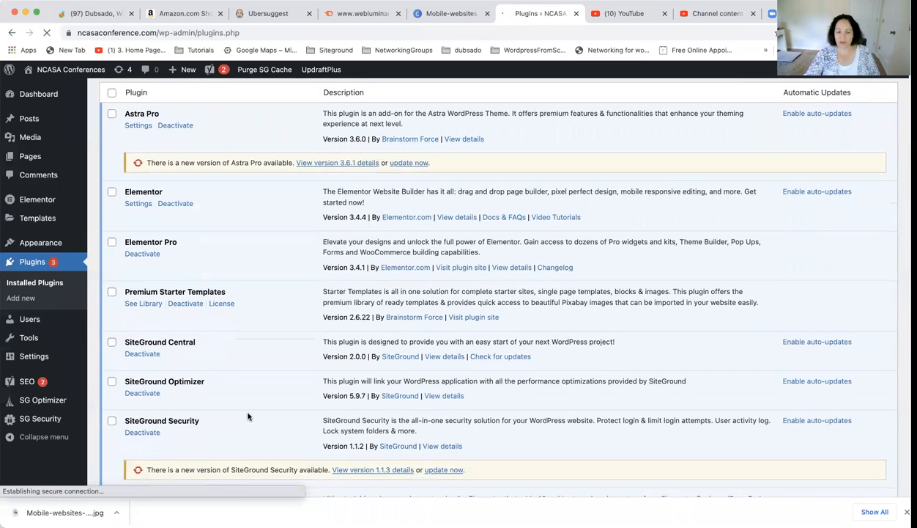
scroll(248, 416, down, 2)
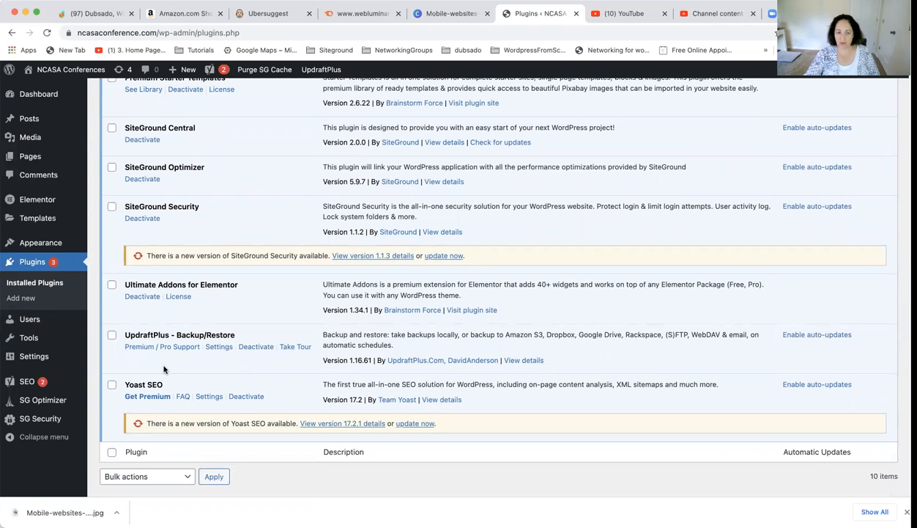
click(826, 336)
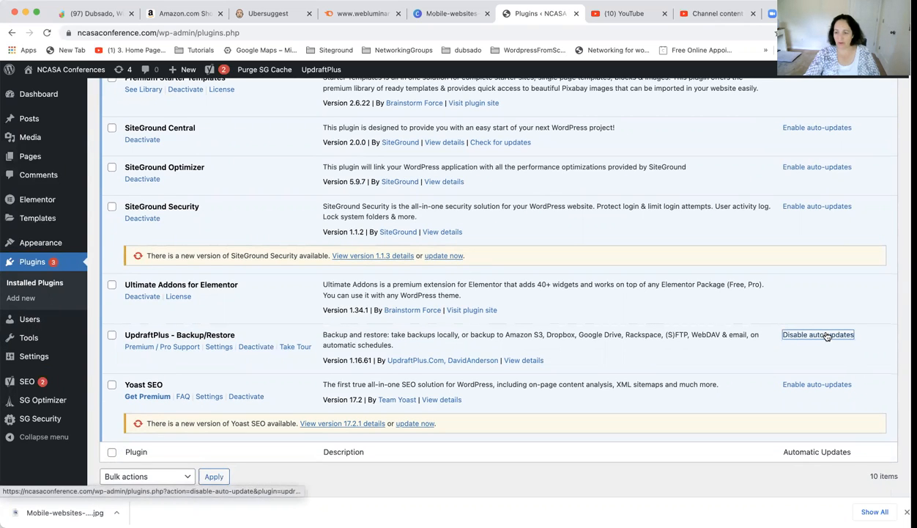
click(826, 385)
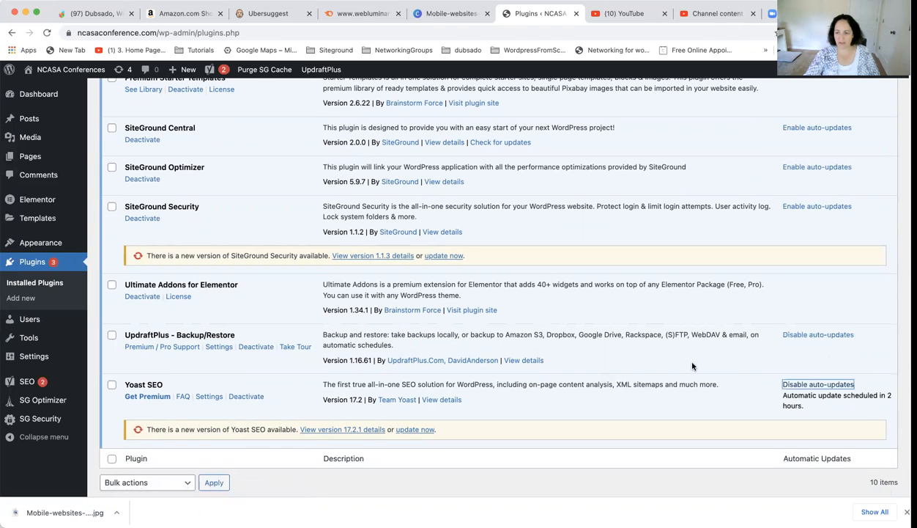
Step: Enable auto-updates for the Elementor, SiteGround Central, SiteGround Optimizer and SiteGround Security plugins
scroll(689, 374, up, 5)
scroll(757, 345, up, 1)
click(815, 249)
click(825, 399)
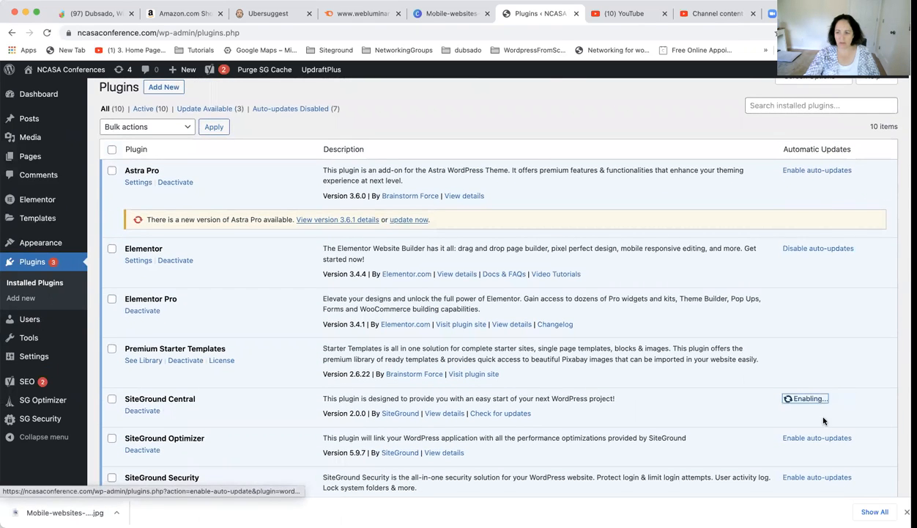
click(820, 438)
click(823, 477)
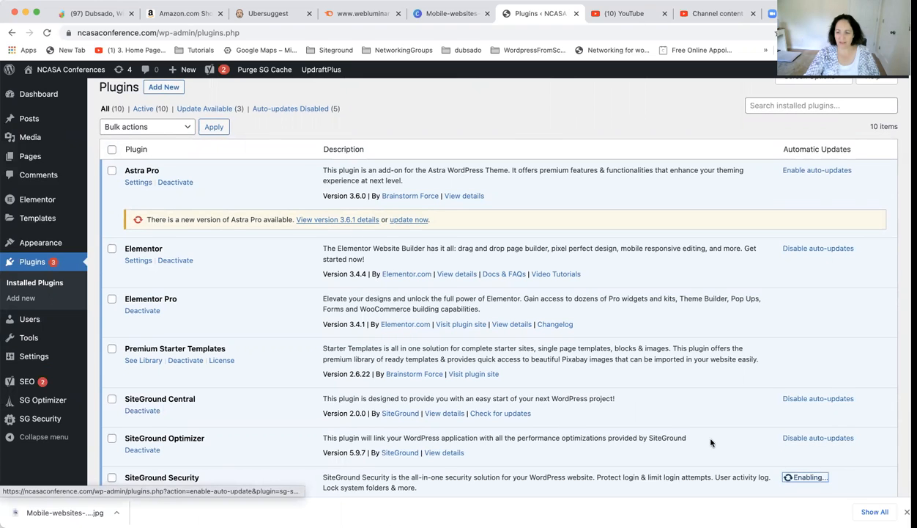
scroll(590, 388, down, 5)
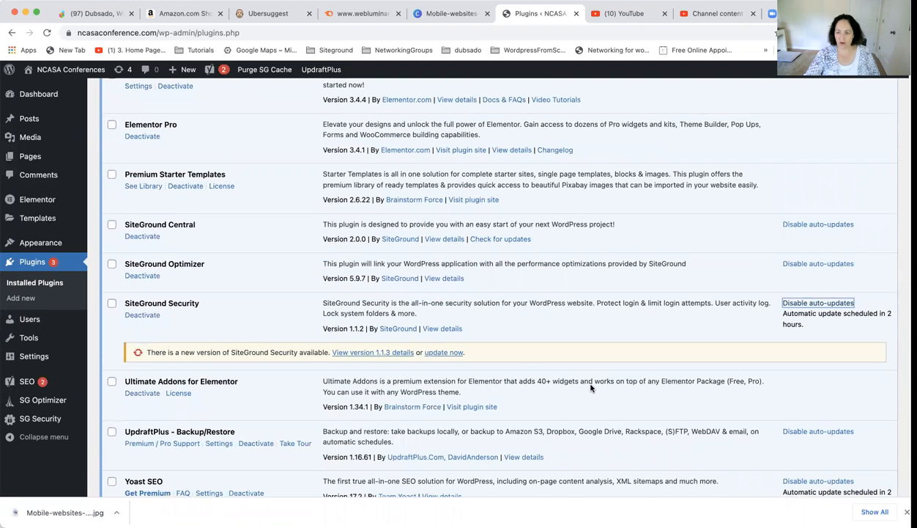
scroll(591, 389, down, 5)
scroll(591, 385, up, 10)
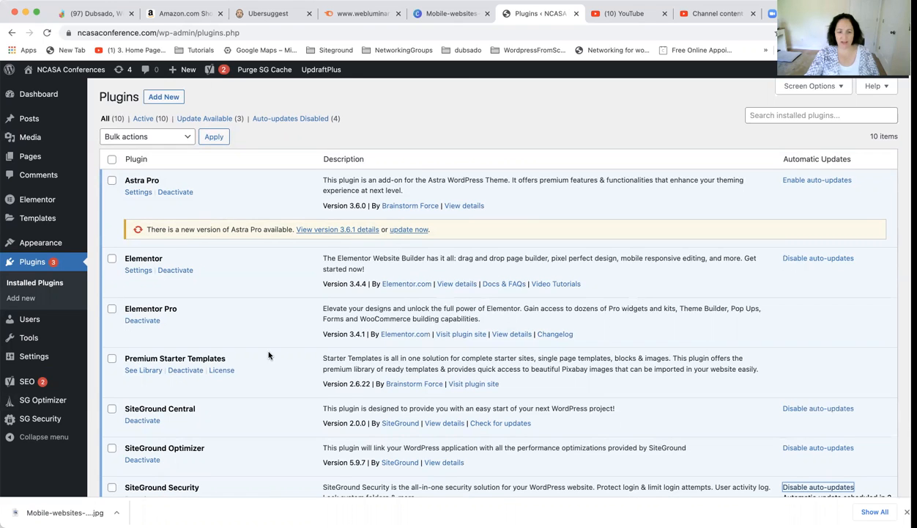
scroll(257, 381, down, 2)
scroll(265, 390, down, 2)
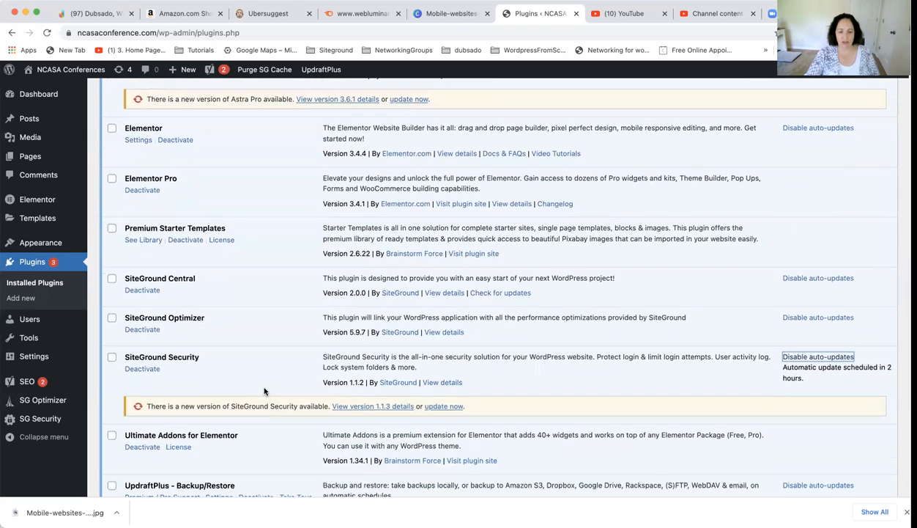
scroll(268, 390, up, 4)
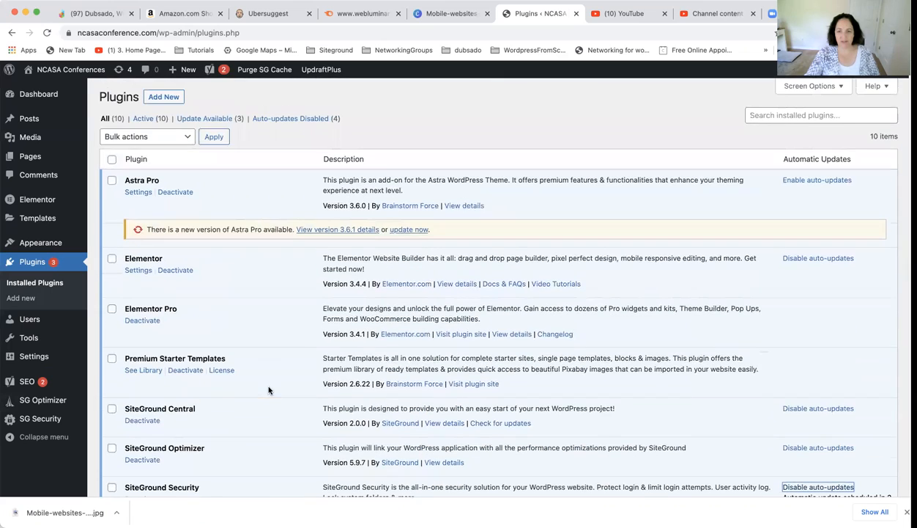